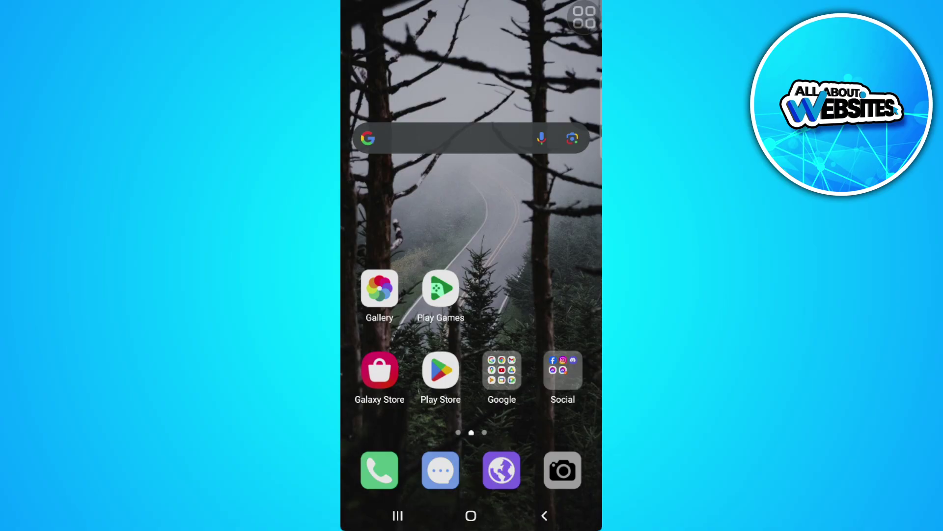
Bring up the assistant shortcuts panel and open the power-off options
left_click(585, 18)
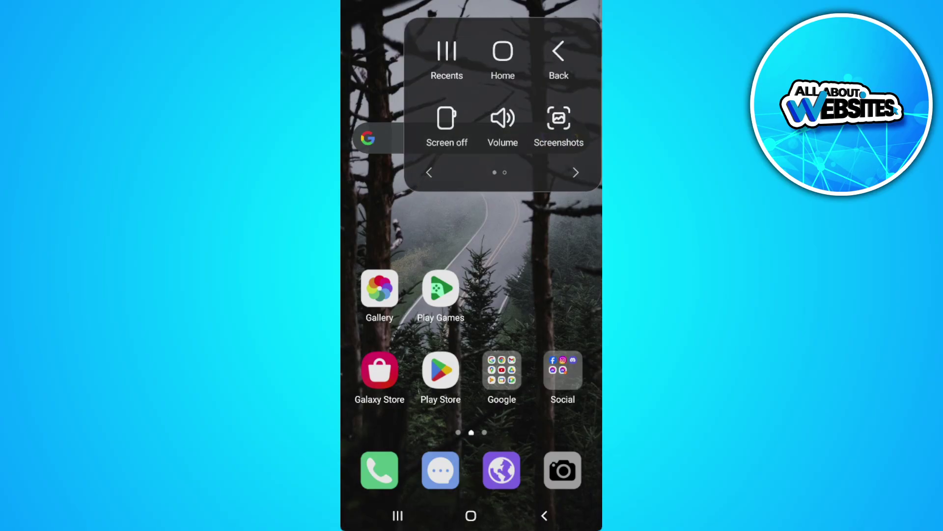
left_click(576, 171)
left_click(559, 51)
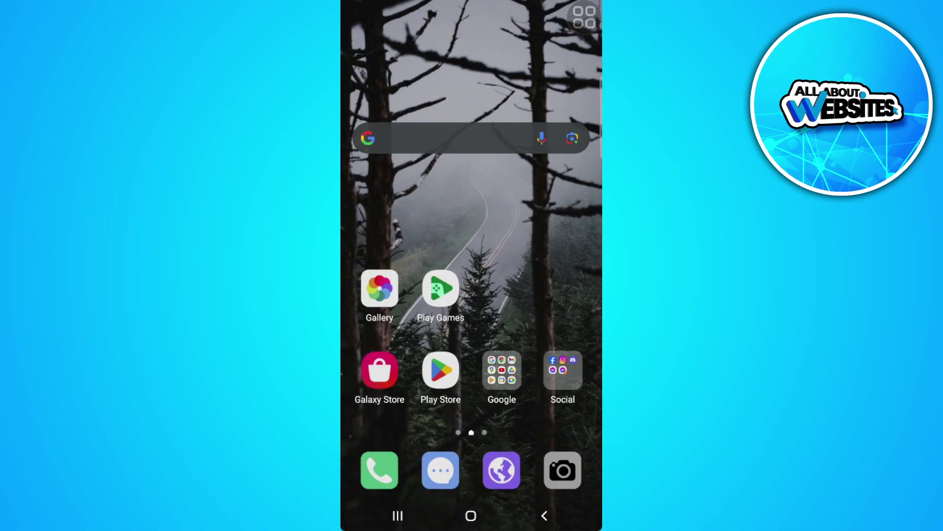
Pull down the notification shade and open Settings from the gear icon
left_click_drag(472, 4, 472, 295)
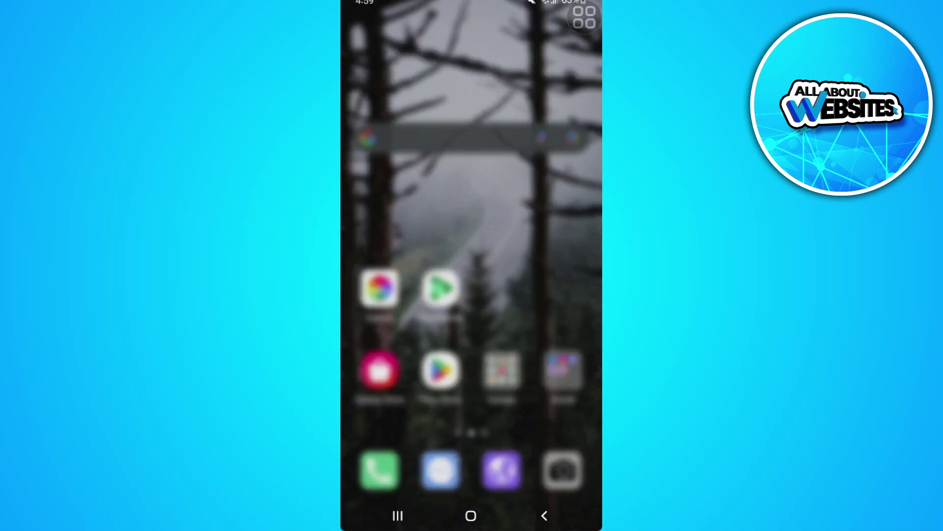
left_click_drag(584, 18, 575, 103)
left_click(576, 32)
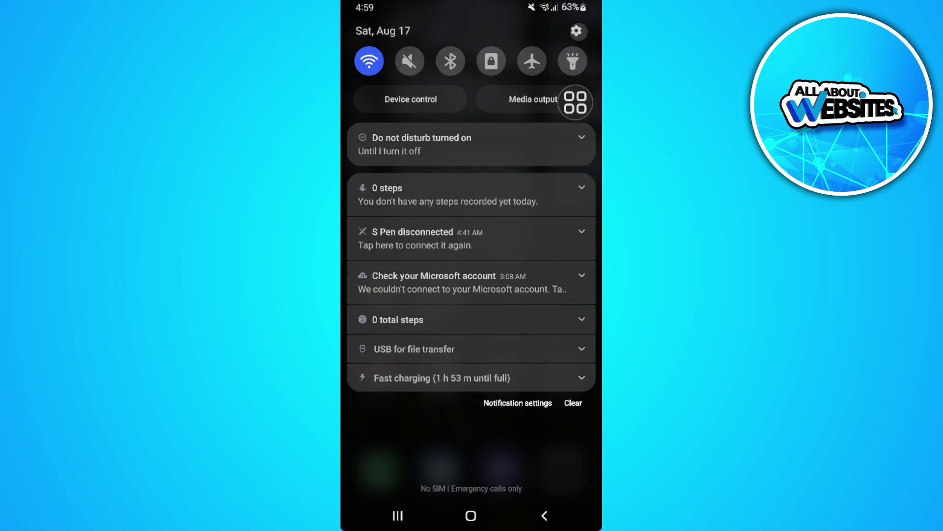
scroll(472, 295, "down", 10)
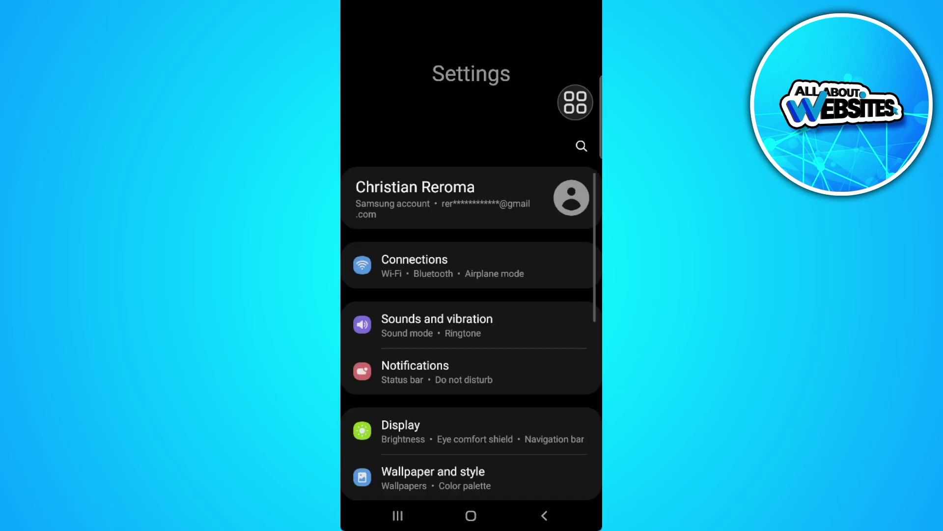
scroll(472, 295, "down", 5)
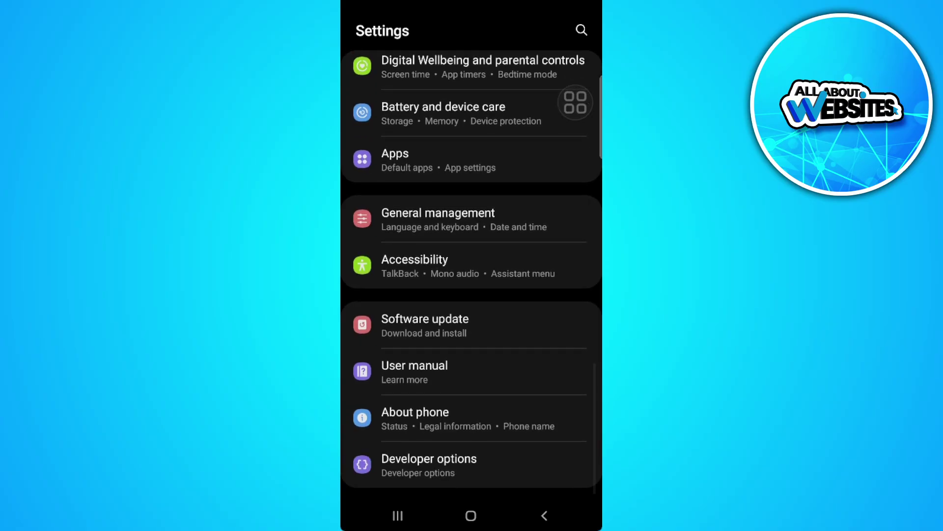
Open Software update from the Settings list
left_click(424, 324)
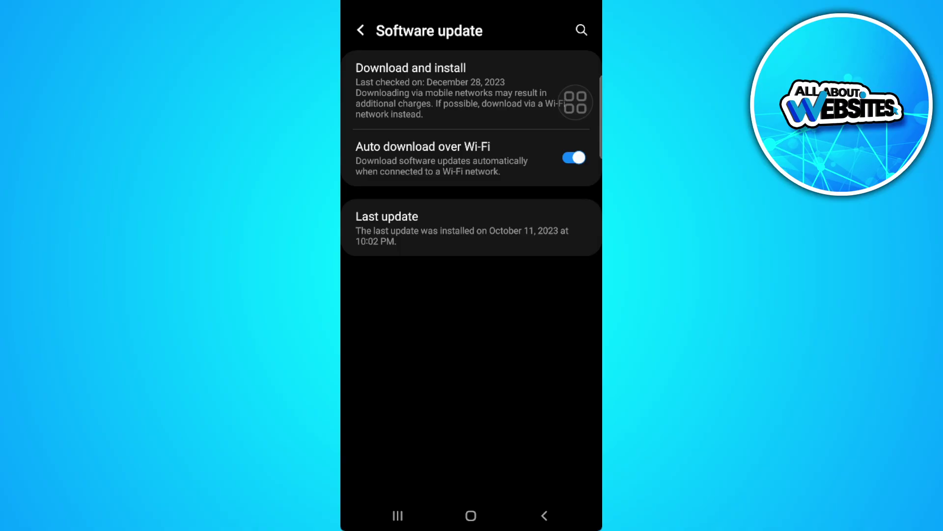
Return to the main Settings list and start a settings search
key("Escape")
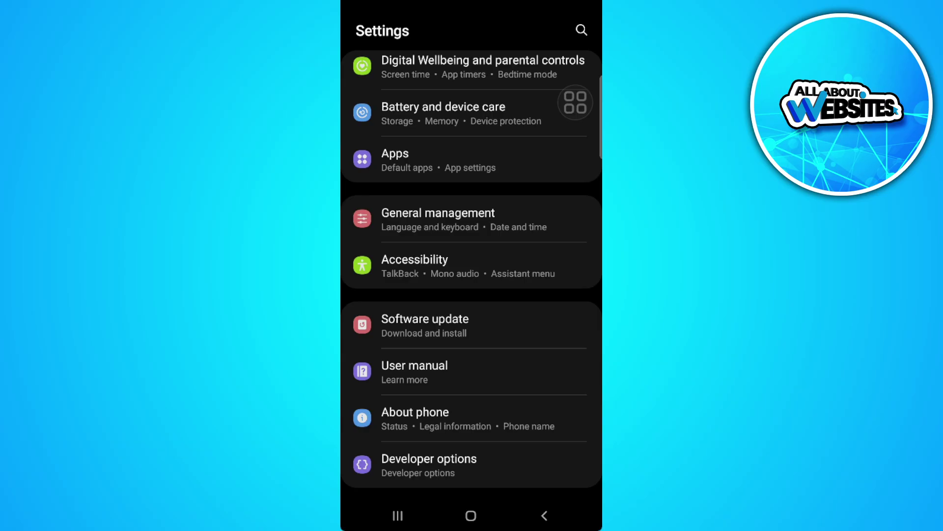
left_click(582, 30)
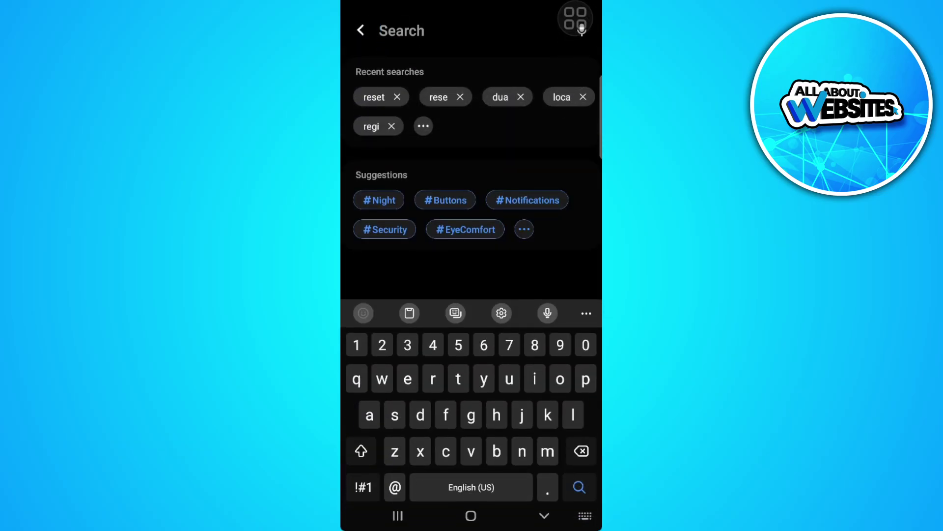
type("reset")
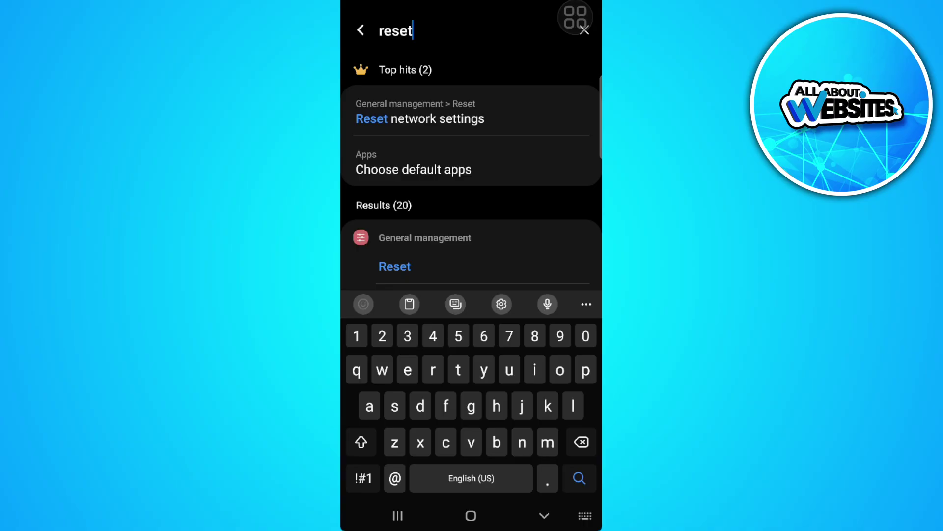
scroll(471, 222, "down", 1)
scroll(471, 257, "down", 1)
scroll(471, 259, "down", 1)
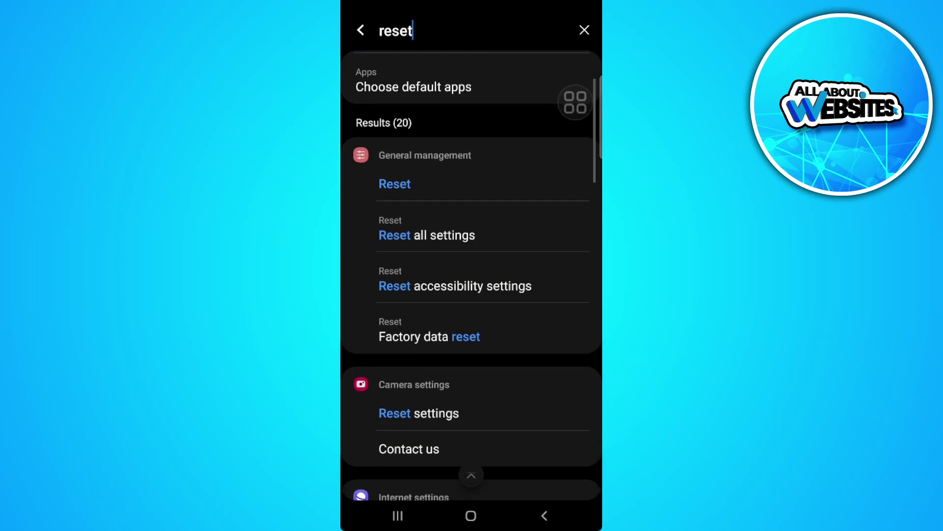
scroll(471, 259, "down", 1)
scroll(471, 258, "down", 1)
Open the Factory data reset entry from the 'reset' search results
left_click(429, 303)
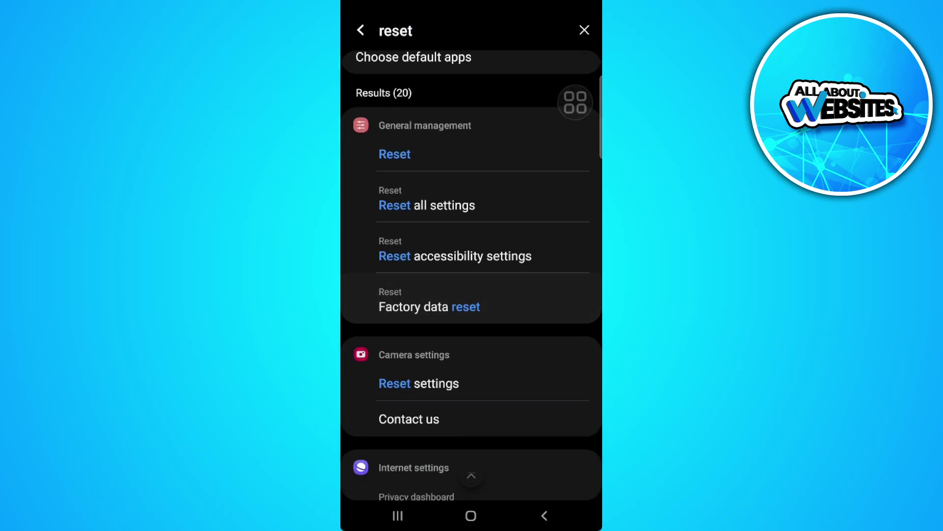